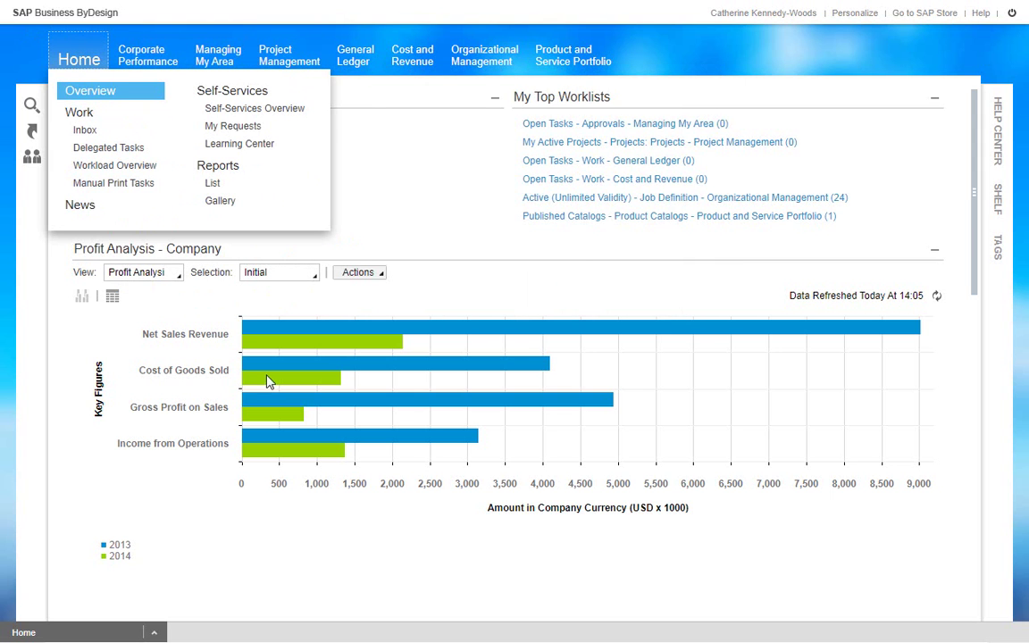
Step: Scroll down to the Sales Order Volume chart and open its Actions menu
{"action": "mouse_move", "coordinate": [974, 271]}
{"action": "left_mouse_down"}
{"action": "mouse_move", "coordinate": [920, 551]}
{"action": "mouse_move", "coordinate": [959, 391]}
{"action": "mouse_move", "coordinate": [969, 283]}
{"action": "left_mouse_up"}
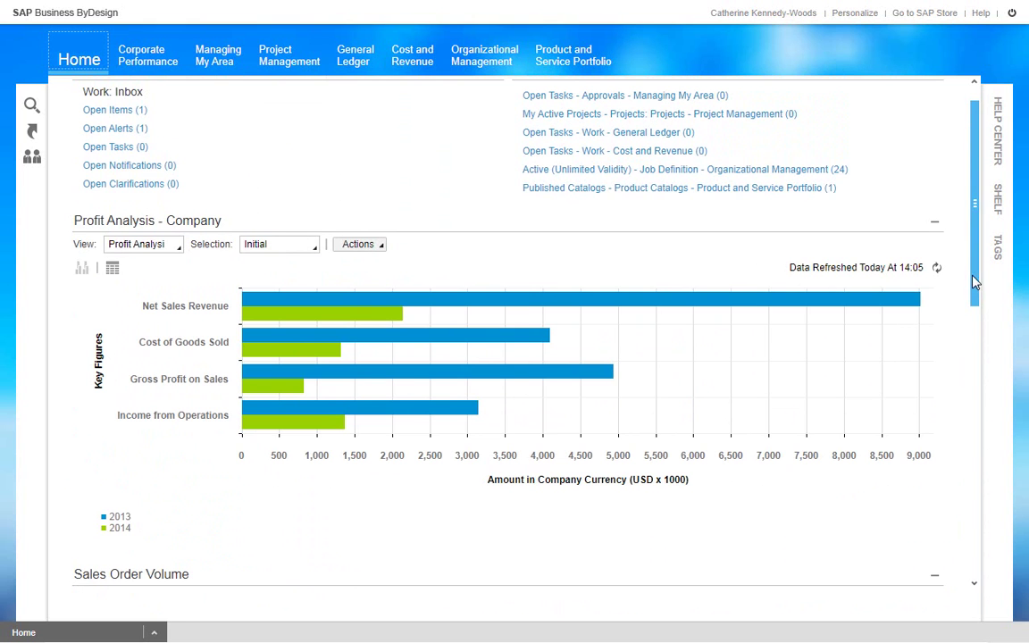
{"action": "left_click_drag", "start_coordinate": [970, 283], "coordinate": [973, 409]}
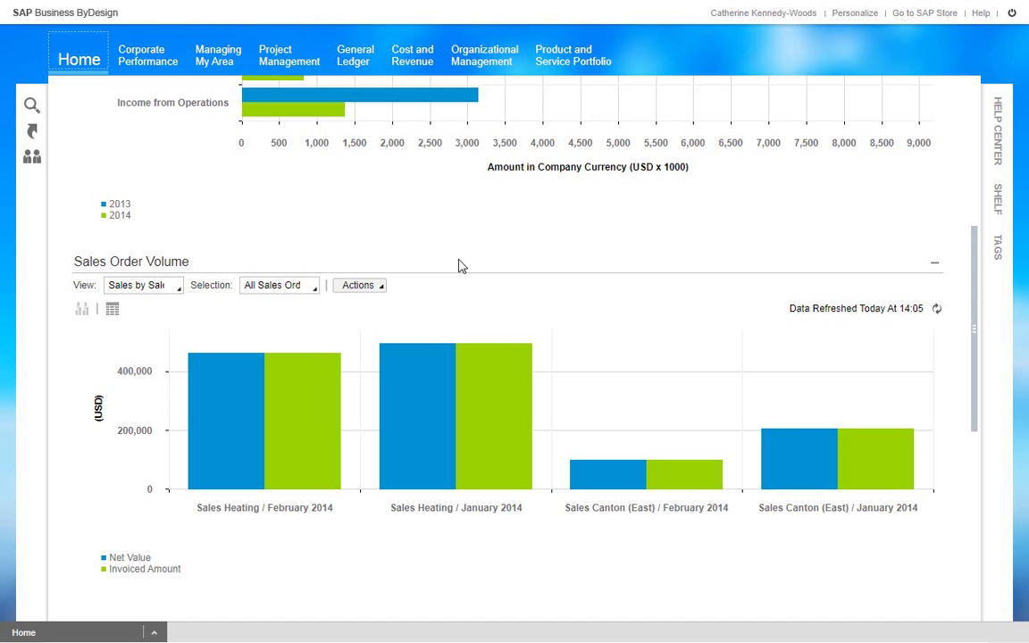
{"action": "left_click", "coordinate": [377, 287]}
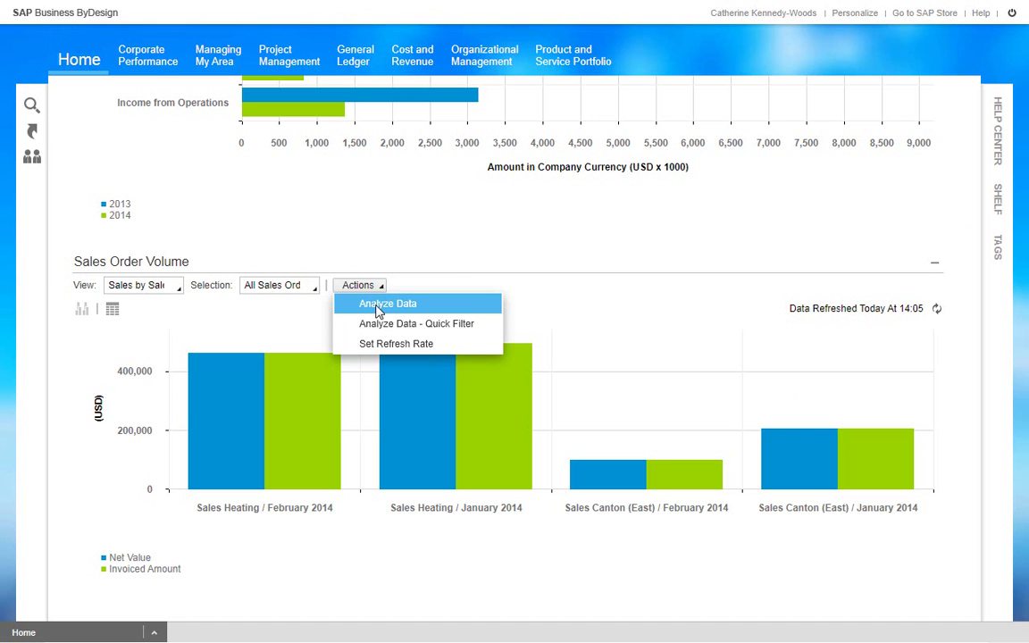
Step: Analyze Sales Order Volume as a table with selection hidden and Not Currently Shown fields expanded
{"action": "left_click", "coordinate": [376, 308]}
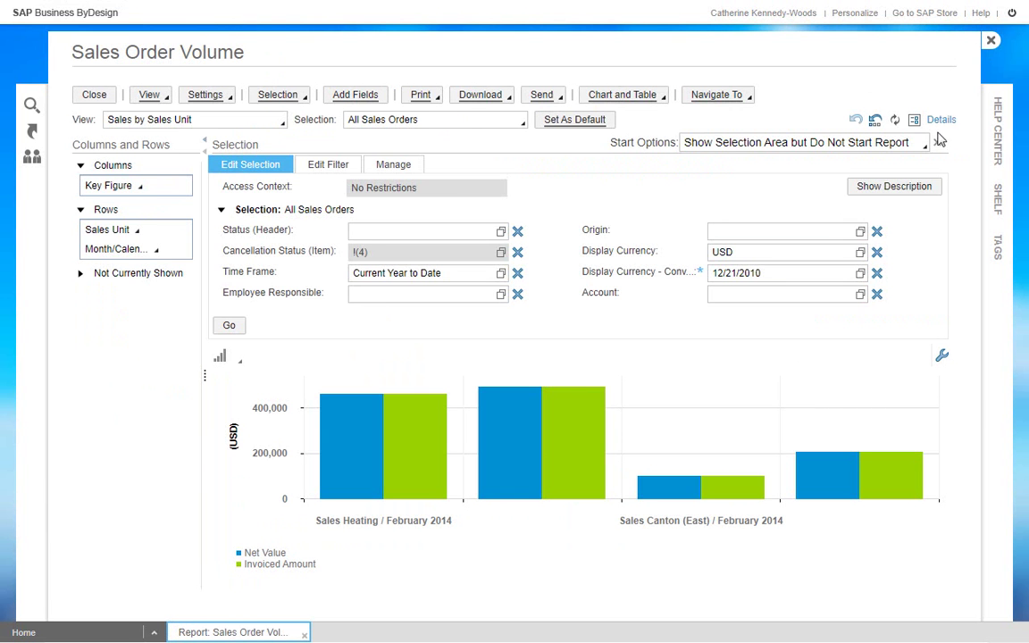
{"action": "left_click", "coordinate": [937, 142]}
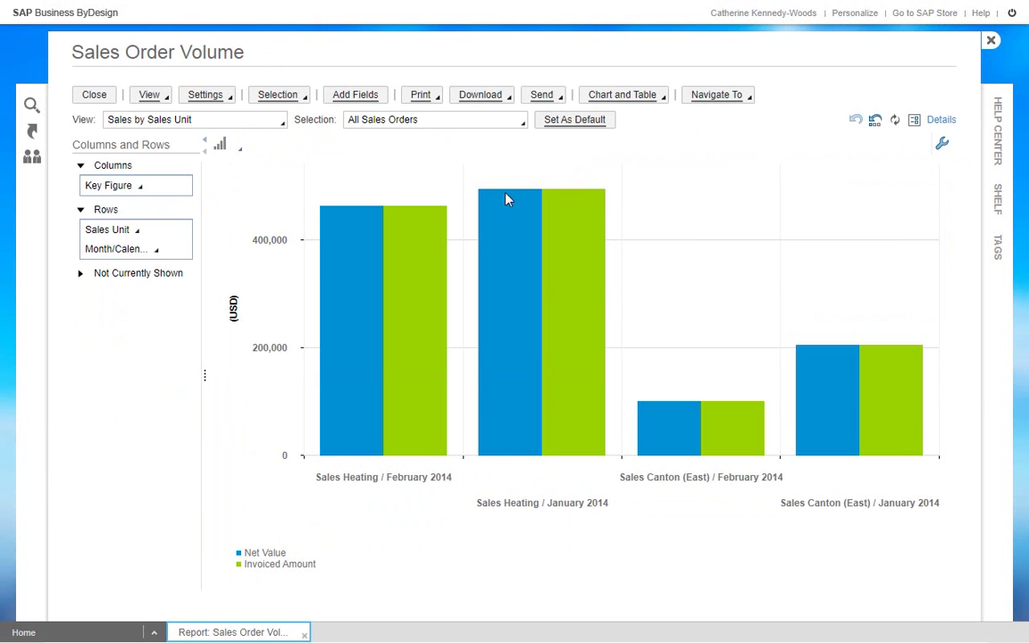
{"action": "left_click", "coordinate": [241, 154]}
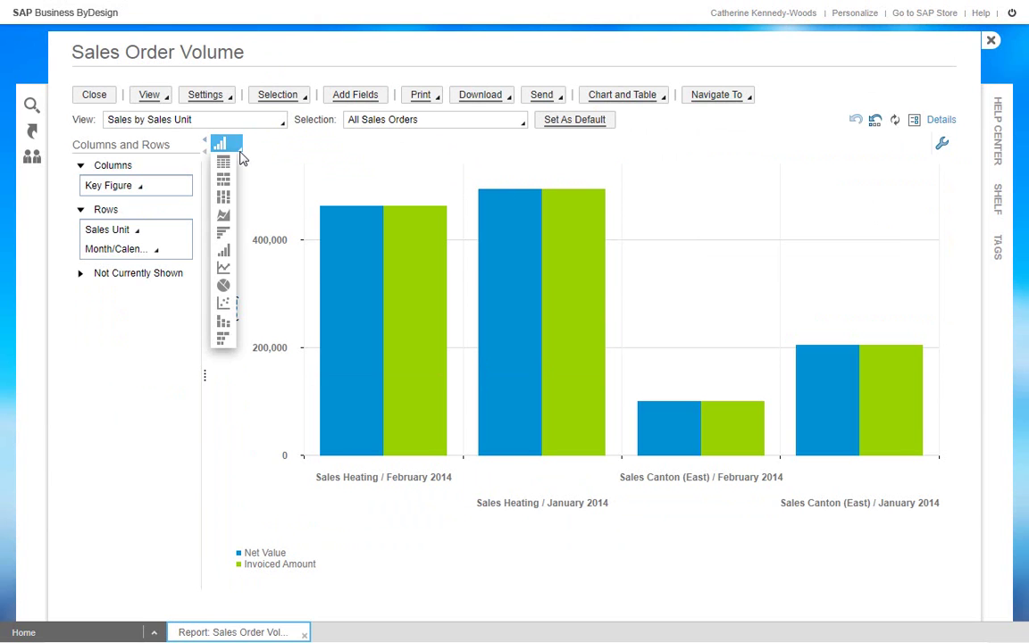
{"action": "left_click", "coordinate": [223, 164]}
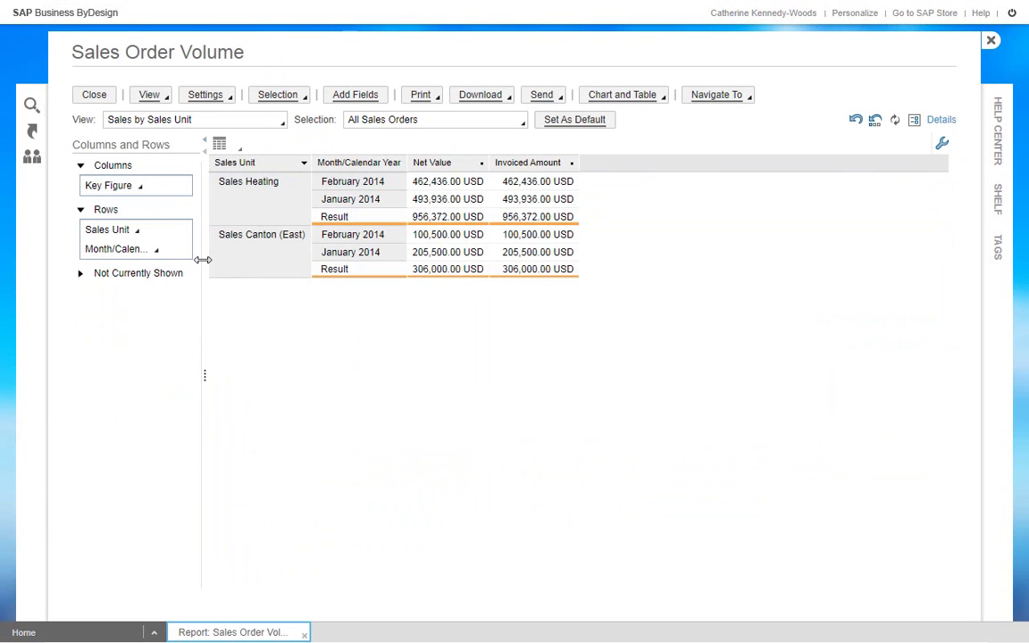
{"action": "left_click_drag", "start_coordinate": [203, 379], "coordinate": [278, 387]}
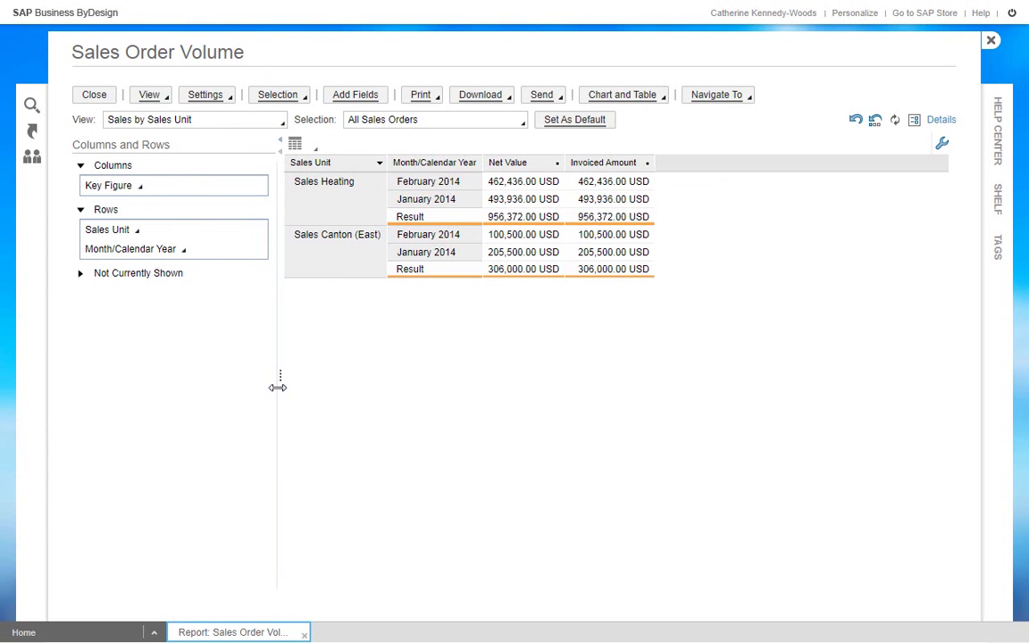
{"action": "left_click", "coordinate": [80, 272]}
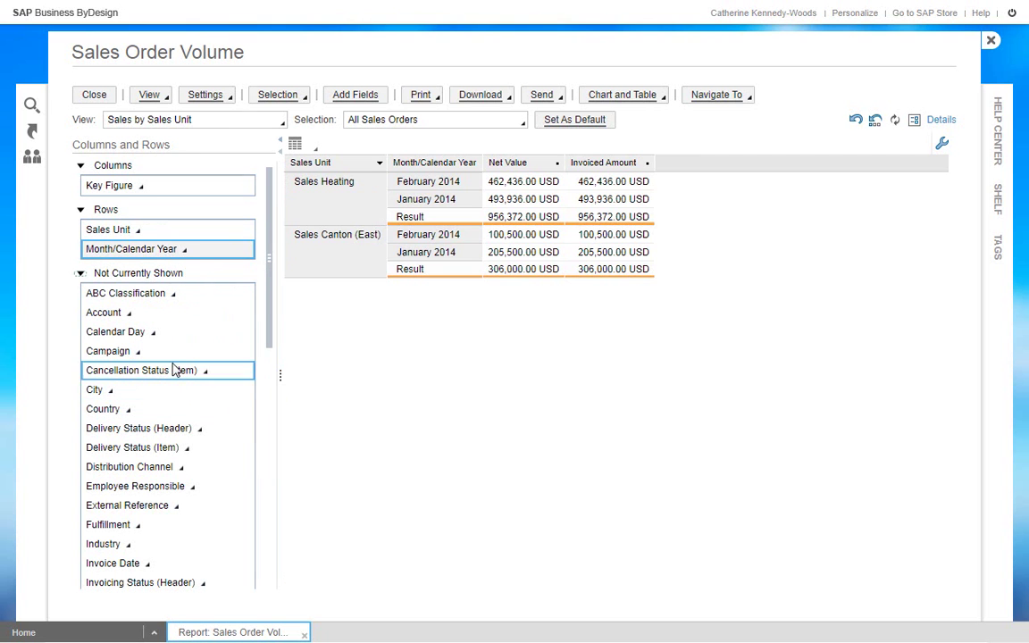
Step: Replace Month/Calendar Year rows with ABC Classification, listing accounts under each class
{"action": "left_click_drag", "start_coordinate": [172, 251], "coordinate": [175, 369]}
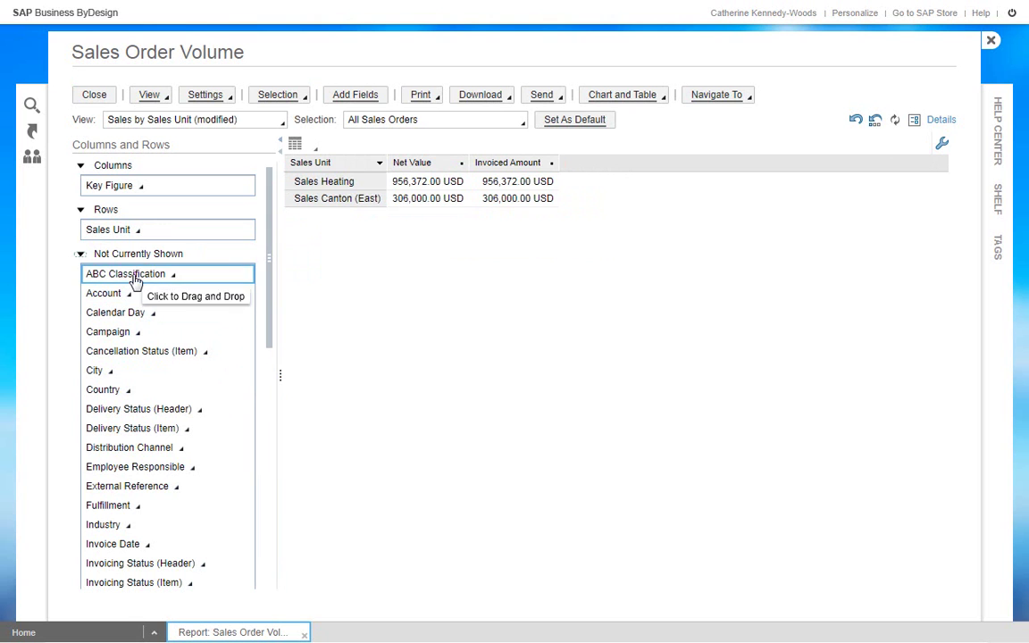
{"action": "left_click_drag", "start_coordinate": [134, 275], "coordinate": [134, 237]}
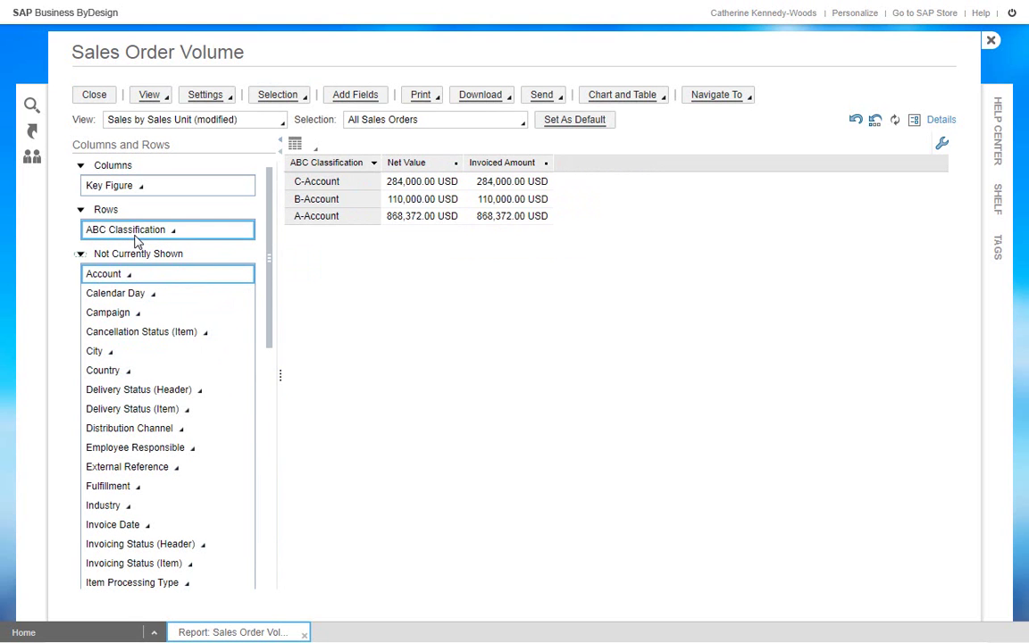
{"action": "left_click", "coordinate": [128, 275]}
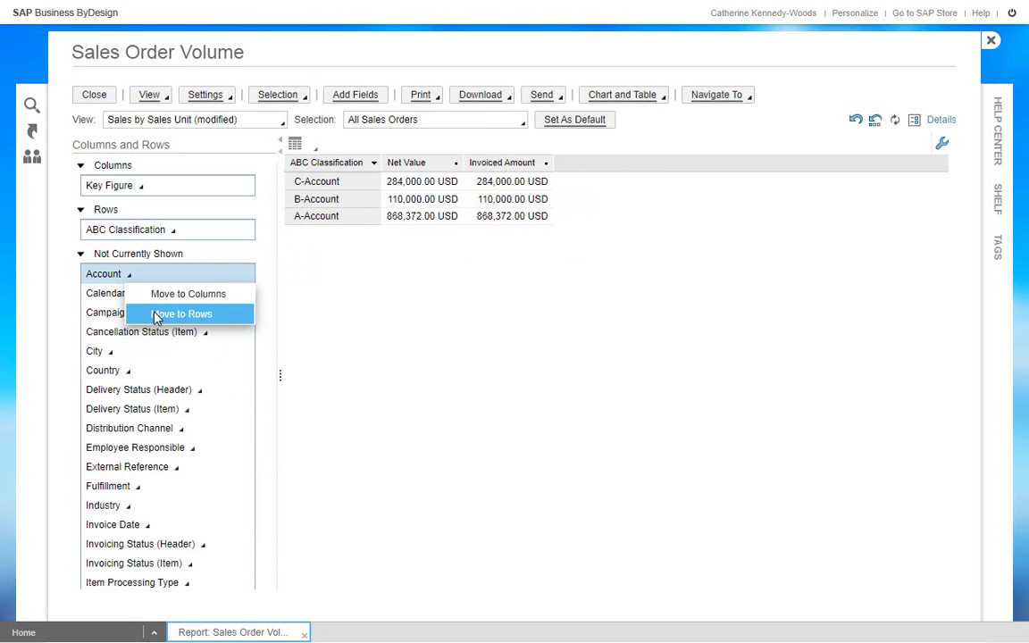
{"action": "left_click", "coordinate": [165, 315]}
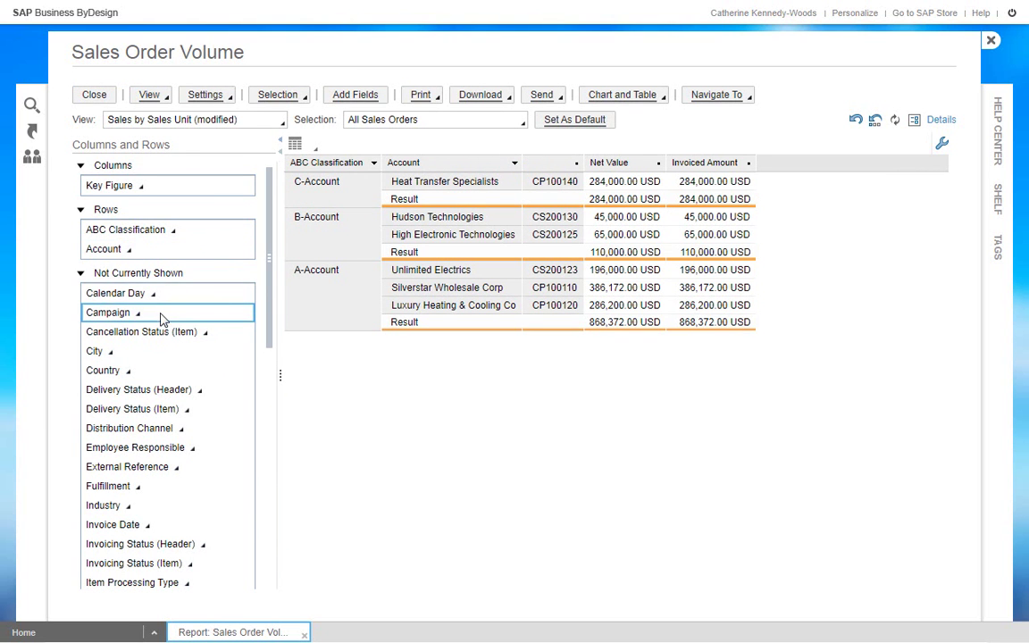
Step: Add Sales Order to the rows below Account
{"action": "left_click_drag", "start_coordinate": [270, 322], "coordinate": [256, 471]}
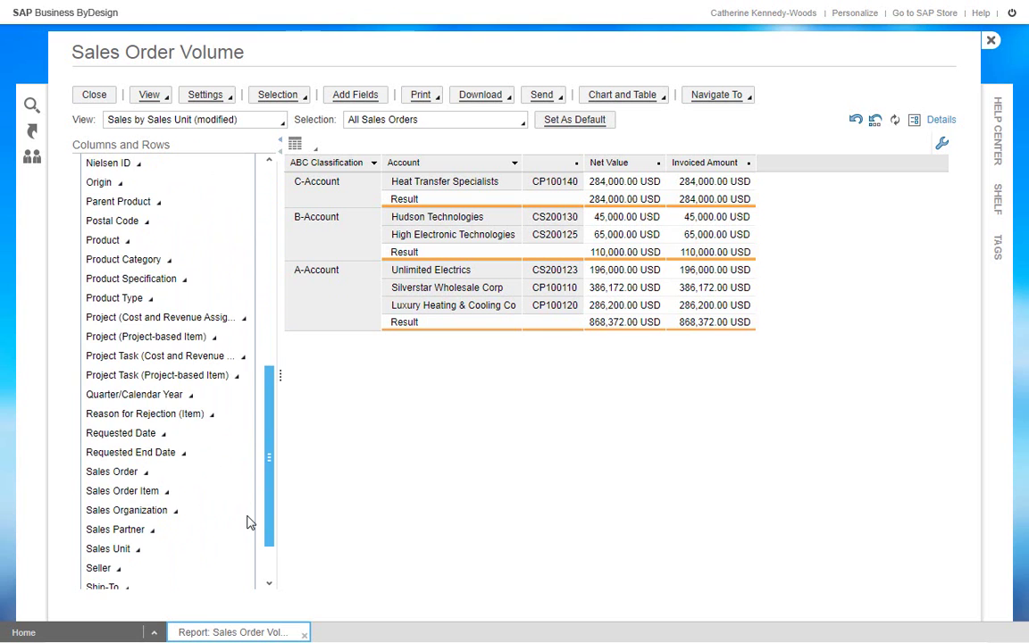
{"action": "left_click_drag", "start_coordinate": [257, 471], "coordinate": [249, 533]}
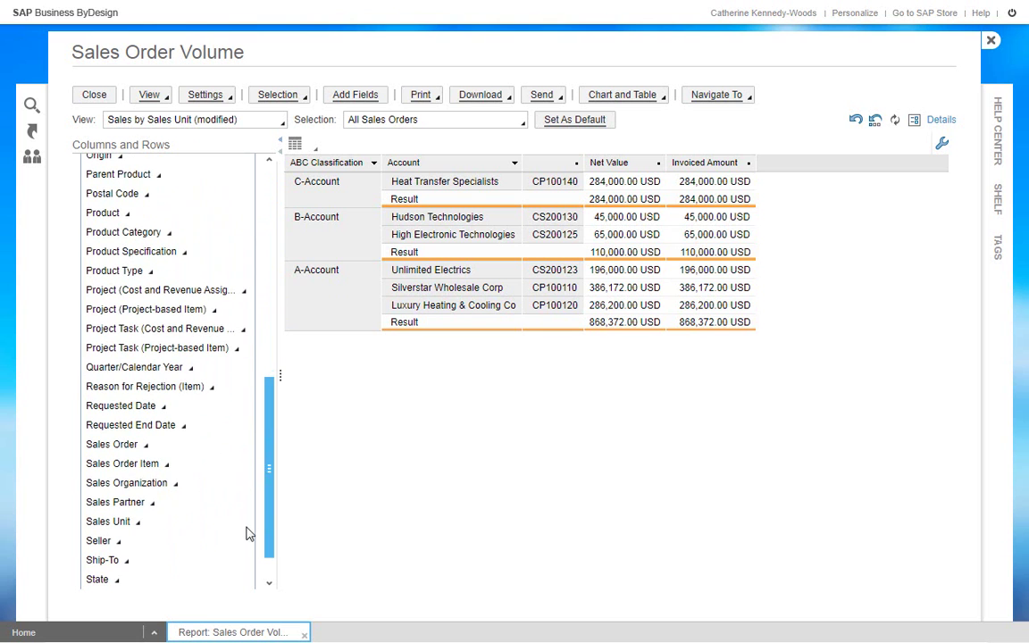
{"action": "left_click", "coordinate": [148, 447]}
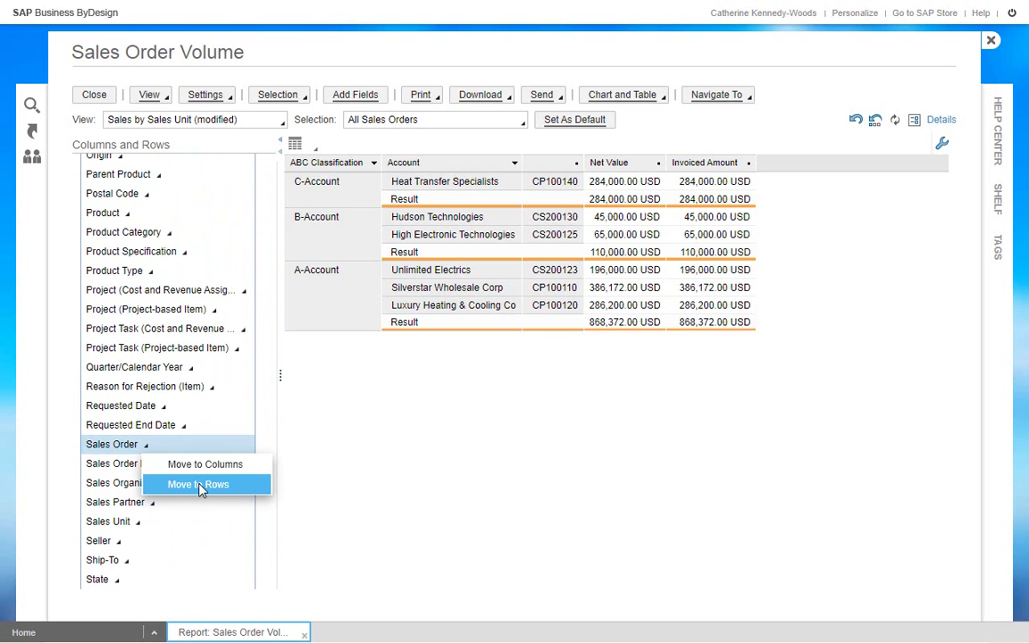
{"action": "left_click", "coordinate": [199, 487]}
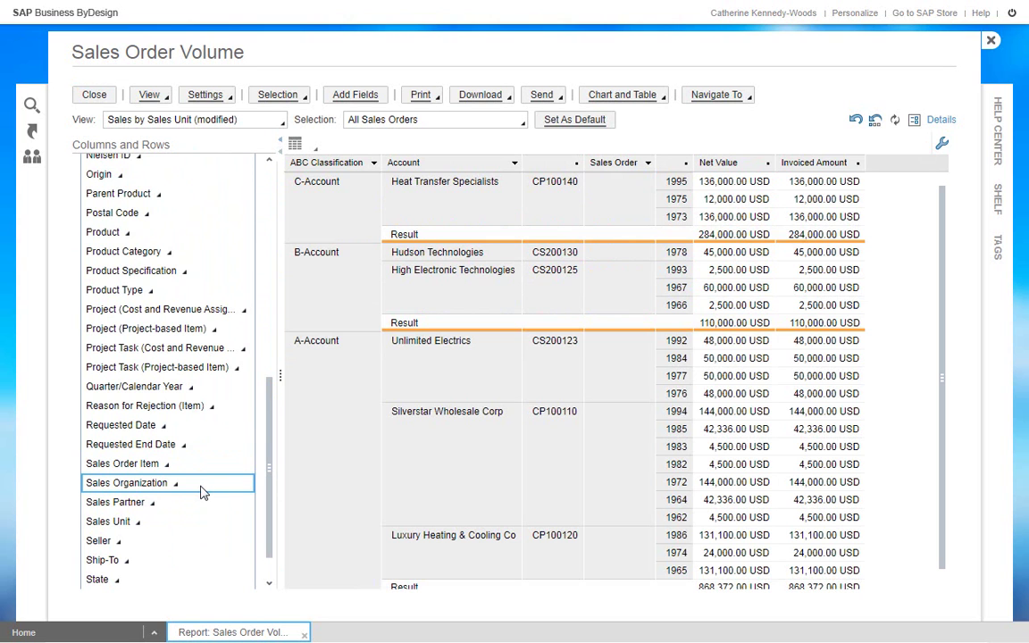
Step: Open sales order 1995 of Heat Transfer Specialists via View Sales Order
{"action": "left_click", "coordinate": [685, 183]}
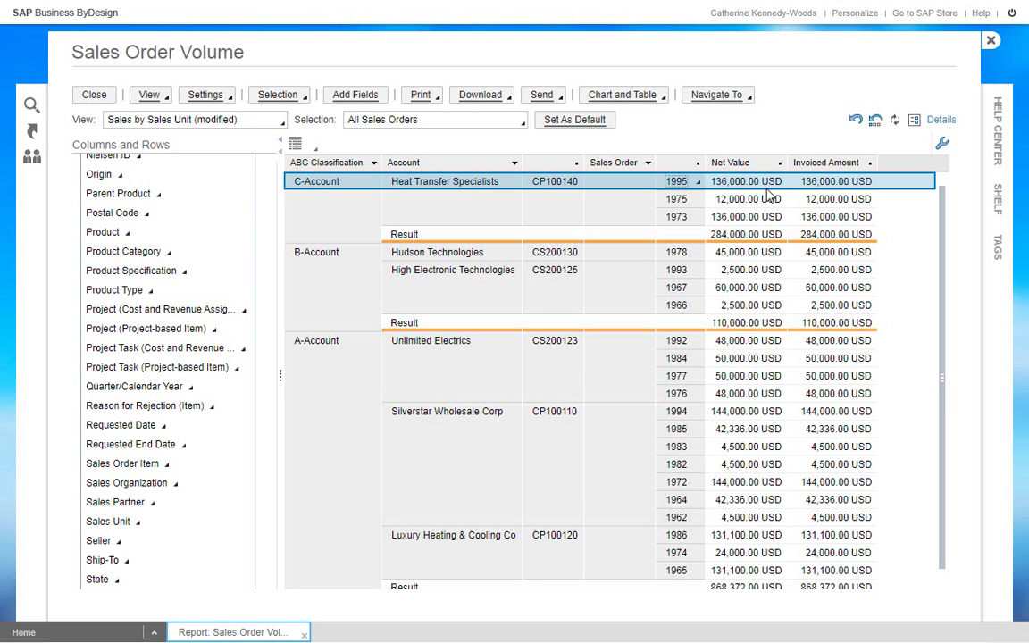
{"action": "left_click", "coordinate": [698, 188]}
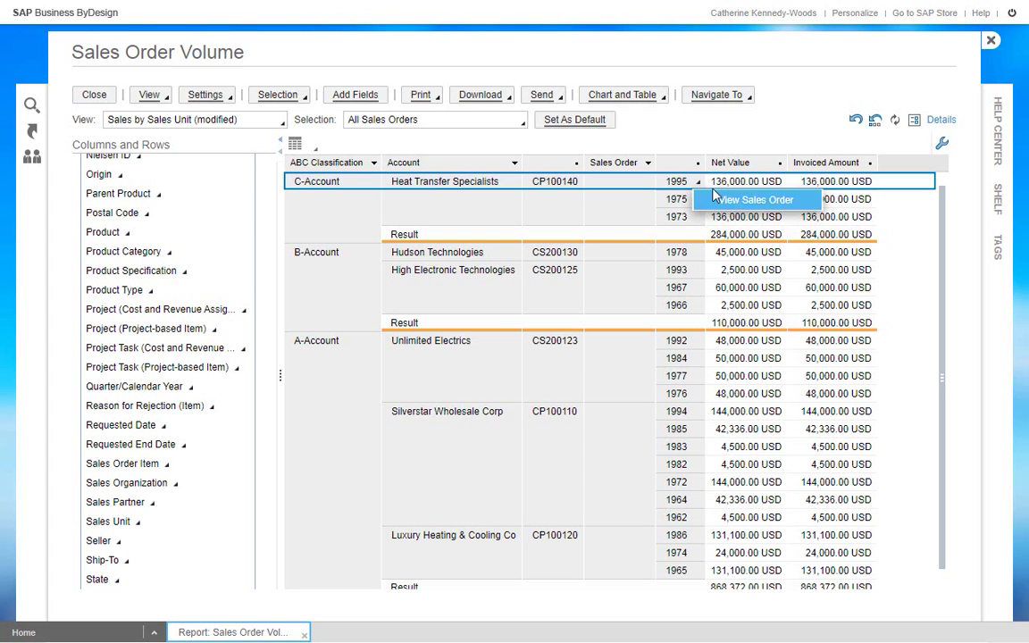
{"action": "left_click", "coordinate": [734, 201]}
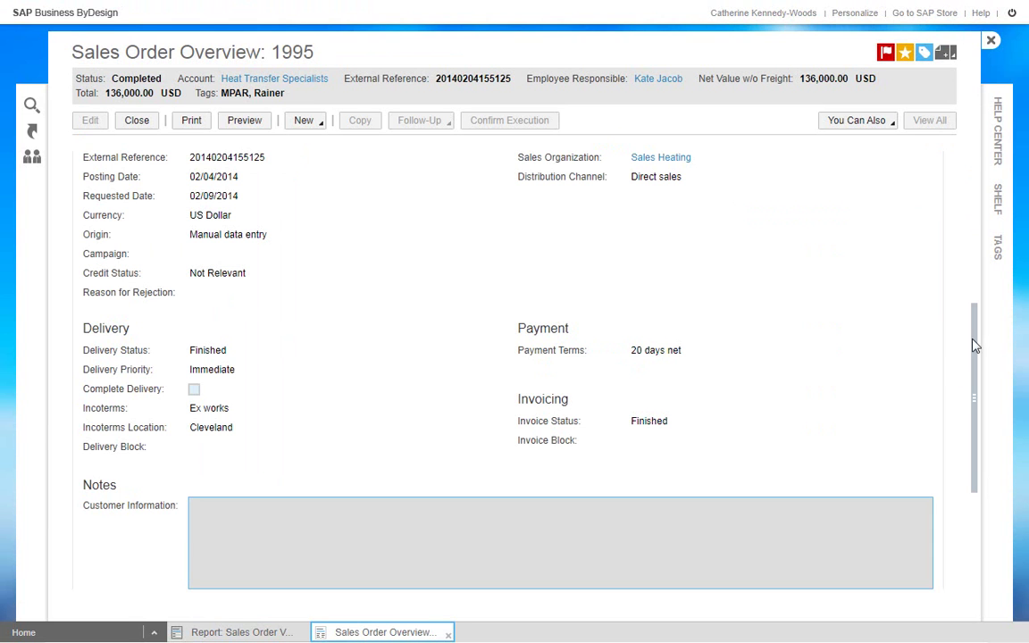
Step: Scroll through the order's account, delivery, invoicing and item details
{"action": "mouse_move", "coordinate": [974, 393]}
{"action": "left_click_drag", "start_coordinate": [972, 386], "coordinate": [991, 198]}
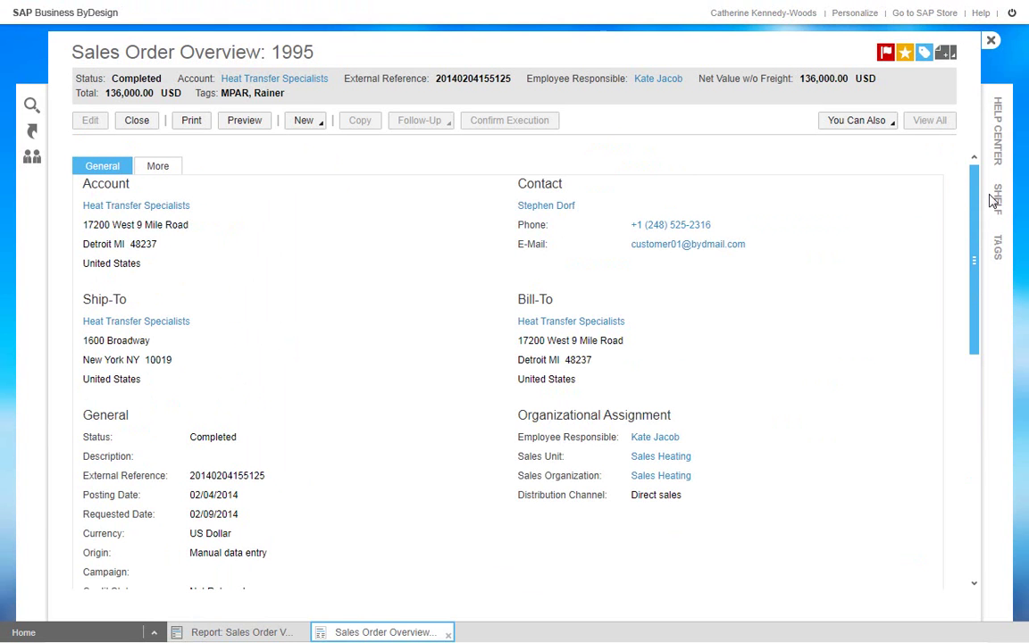
{"action": "scroll", "coordinate": [986, 393], "scroll_direction": "down", "scroll_amount": 3}
{"action": "scroll", "coordinate": [986, 399], "scroll_direction": "down", "scroll_amount": 5}
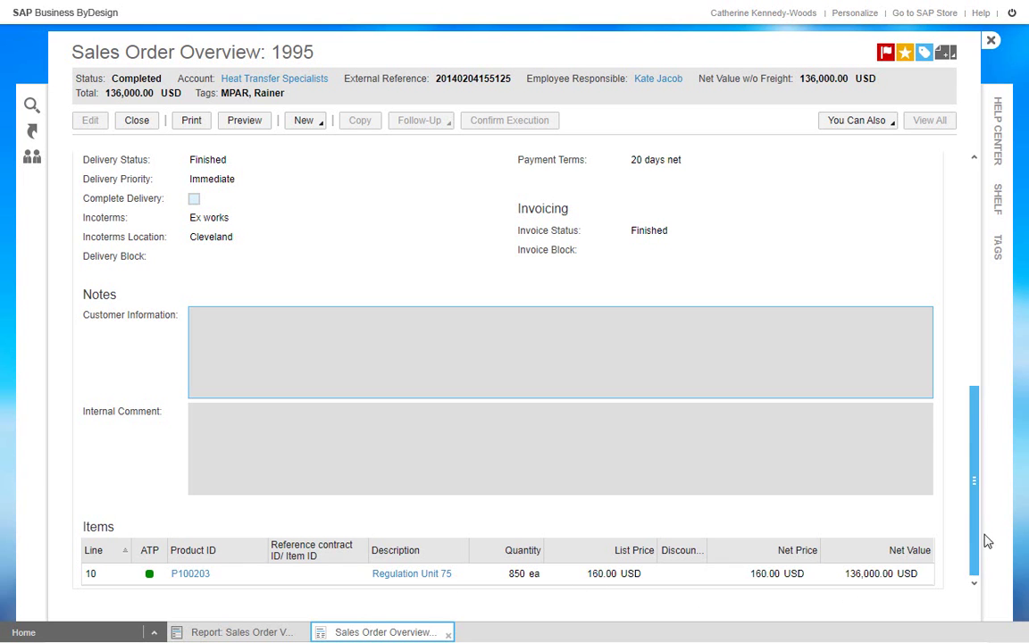
{"action": "scroll", "coordinate": [980, 407], "scroll_direction": "up", "scroll_amount": 2}
{"action": "scroll", "coordinate": [980, 408], "scroll_direction": "up", "scroll_amount": 5}
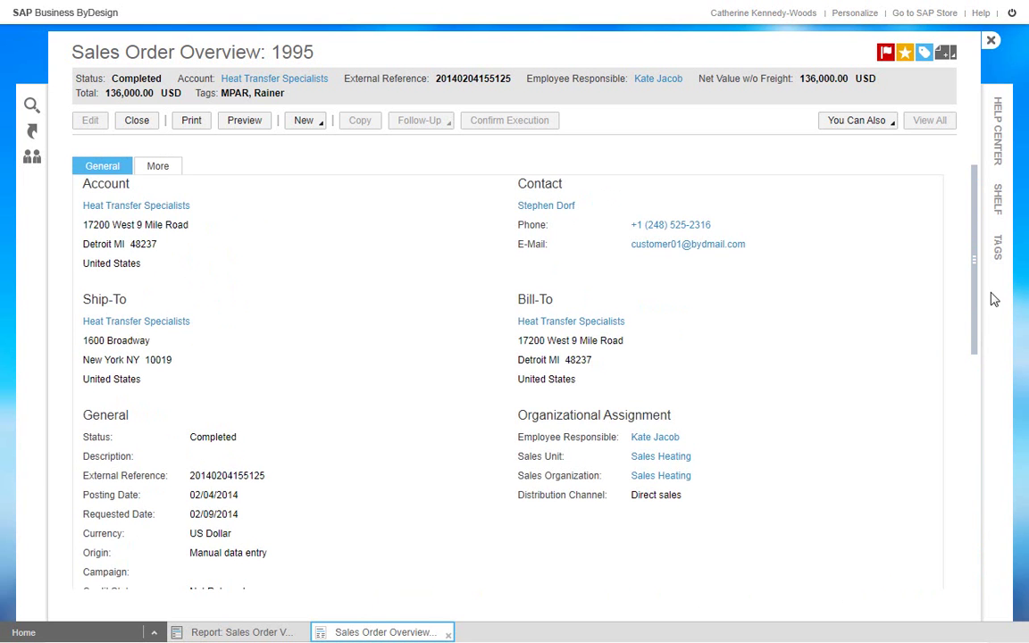
Step: Fit order 1995's document flow (zoom out twice, in once) and open the customer invoice PDF
{"action": "left_click", "coordinate": [159, 167]}
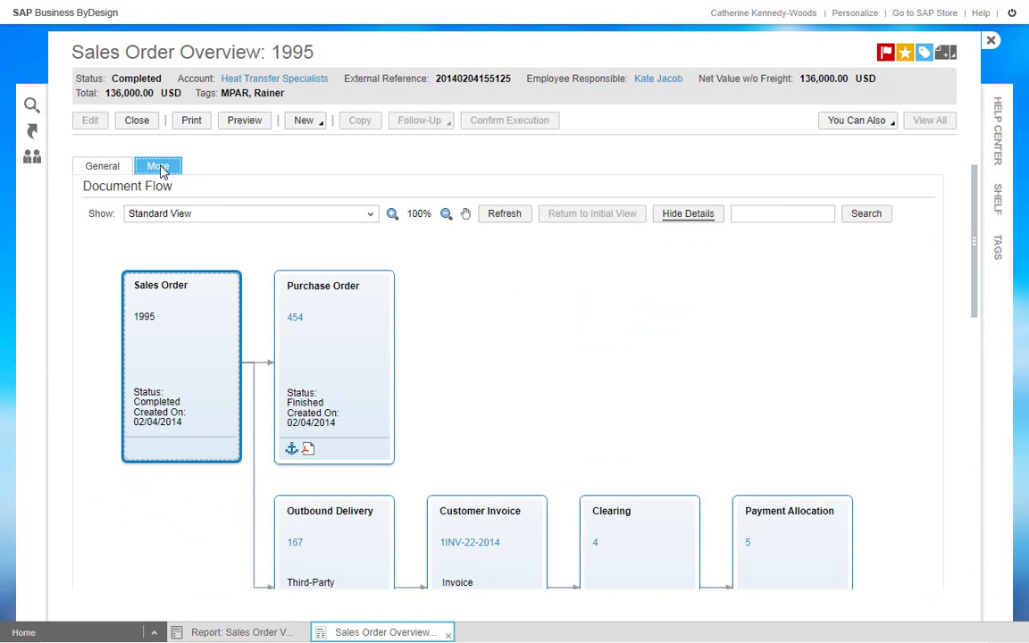
{"action": "left_click", "coordinate": [444, 216]}
{"action": "left_click", "coordinate": [444, 215]}
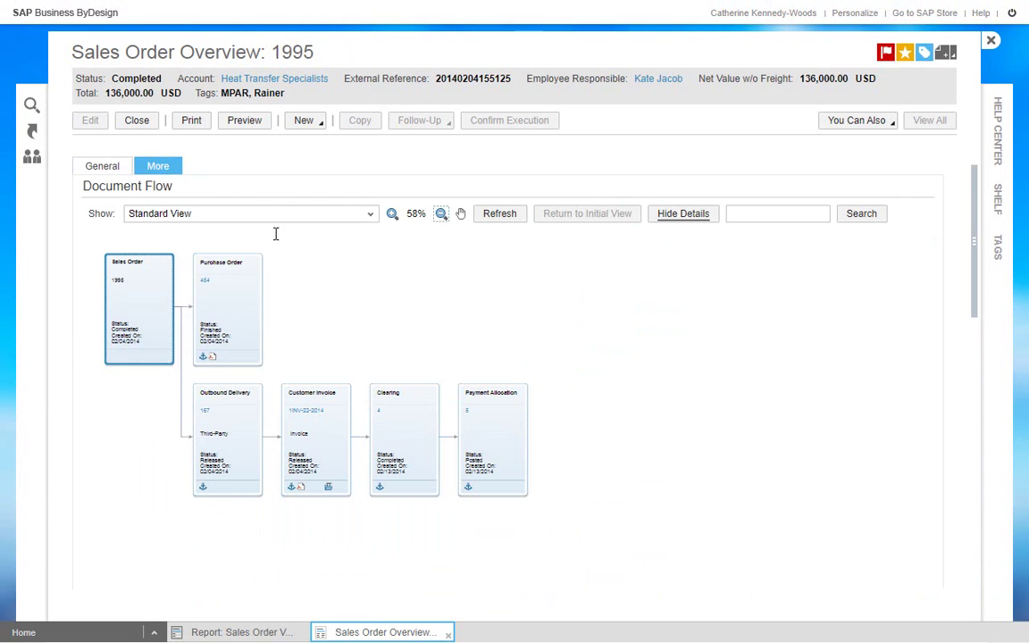
{"action": "left_click", "coordinate": [392, 215]}
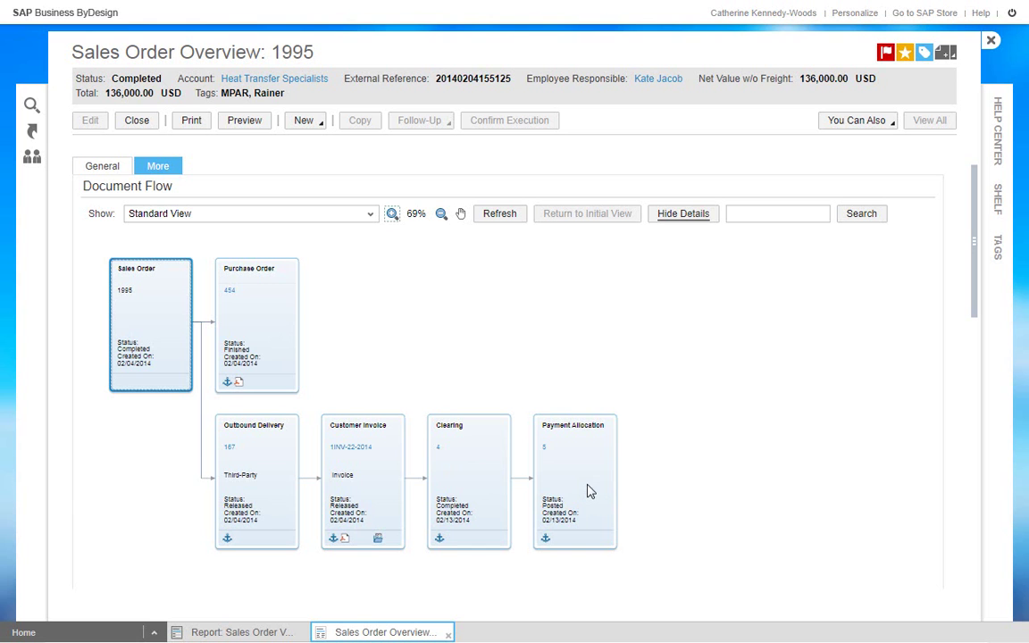
{"action": "left_click", "coordinate": [346, 540]}
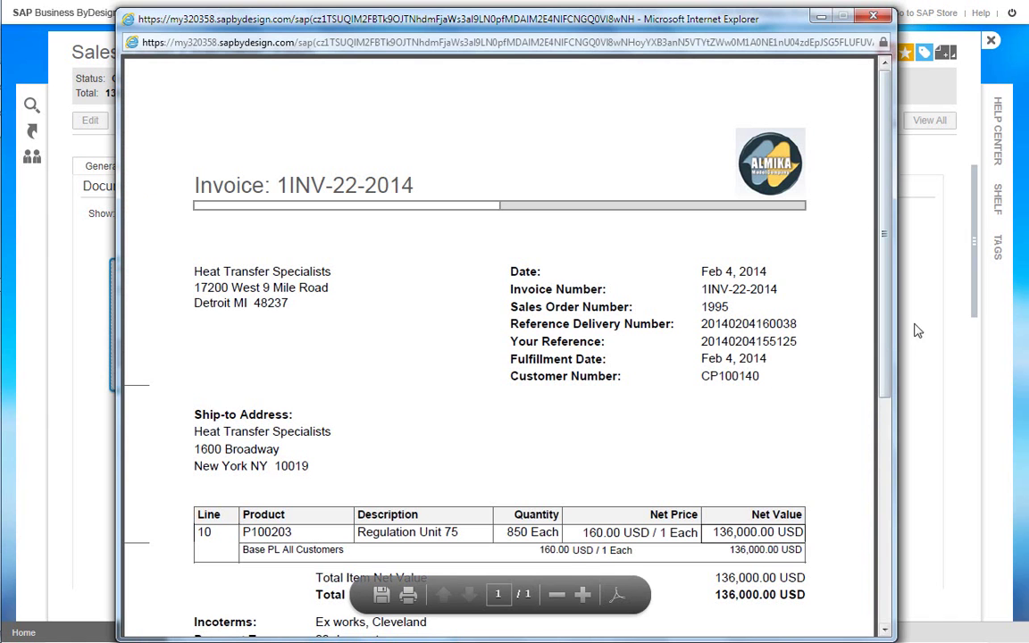
Step: Read invoice 1INV-22-2014: 850 Regulation Units, 136,000.00 USD, 20 days net
{"action": "left_click_drag", "start_coordinate": [884, 346], "coordinate": [874, 491]}
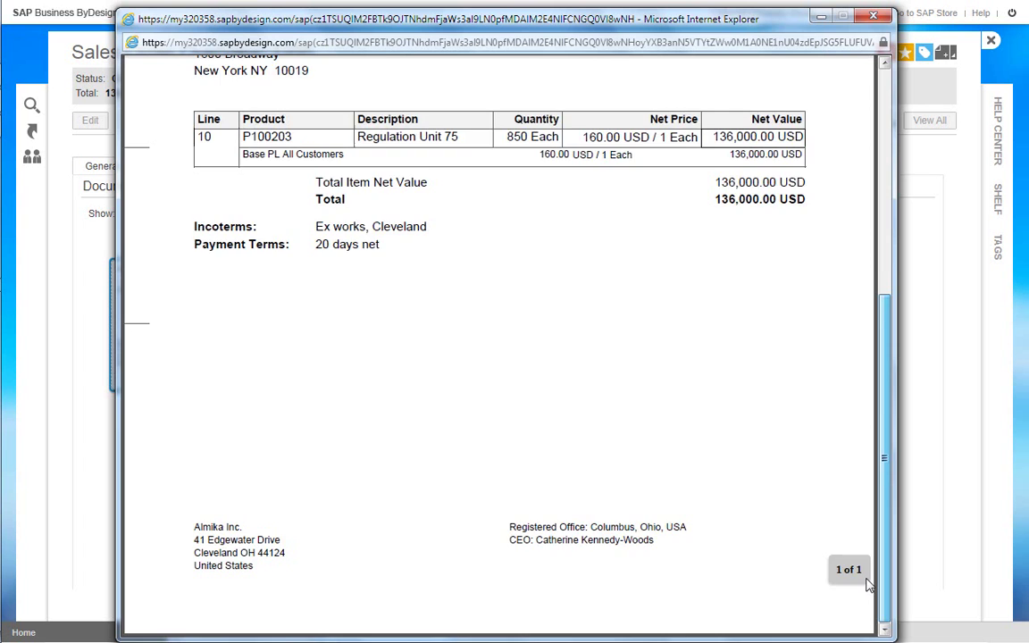
{"action": "left_click_drag", "start_coordinate": [875, 491], "coordinate": [890, 351]}
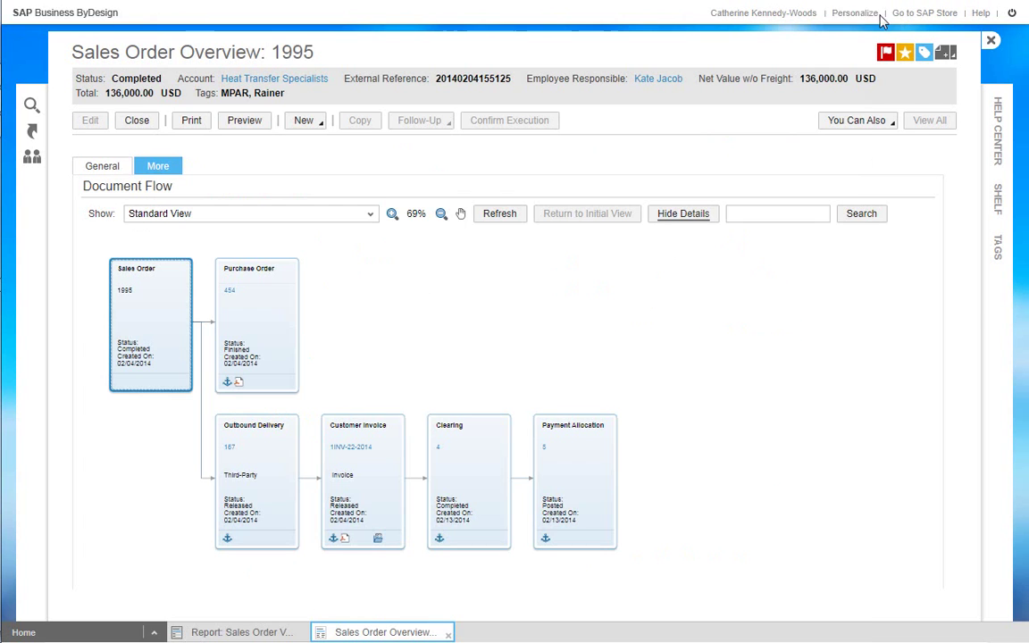
{"action": "left_click", "coordinate": [873, 15]}
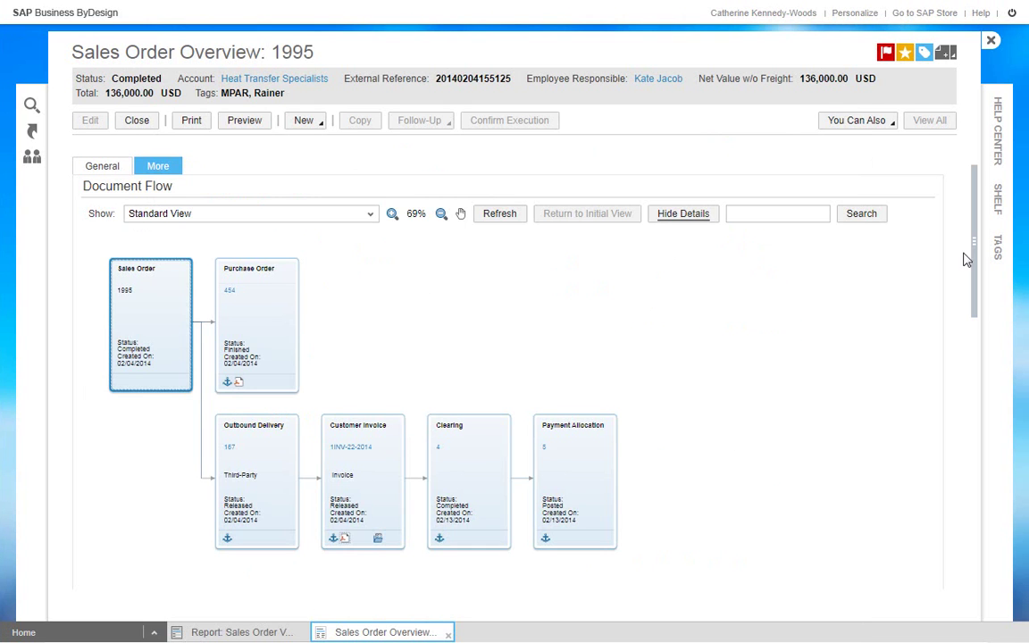
{"action": "left_click_drag", "start_coordinate": [972, 258], "coordinate": [972, 529]}
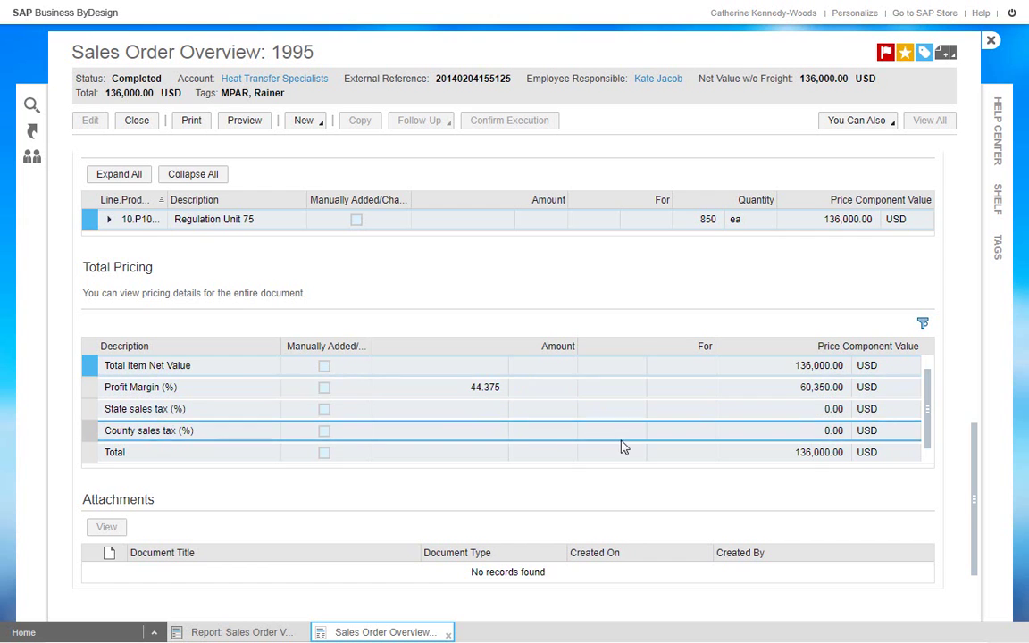
{"action": "left_click_drag", "start_coordinate": [979, 542], "coordinate": [1000, 234]}
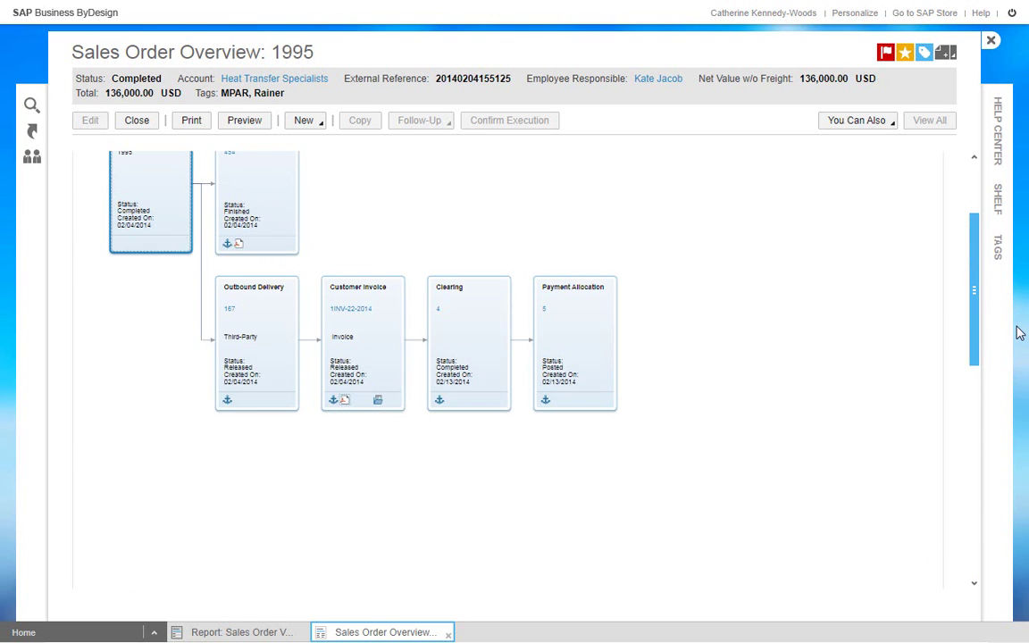